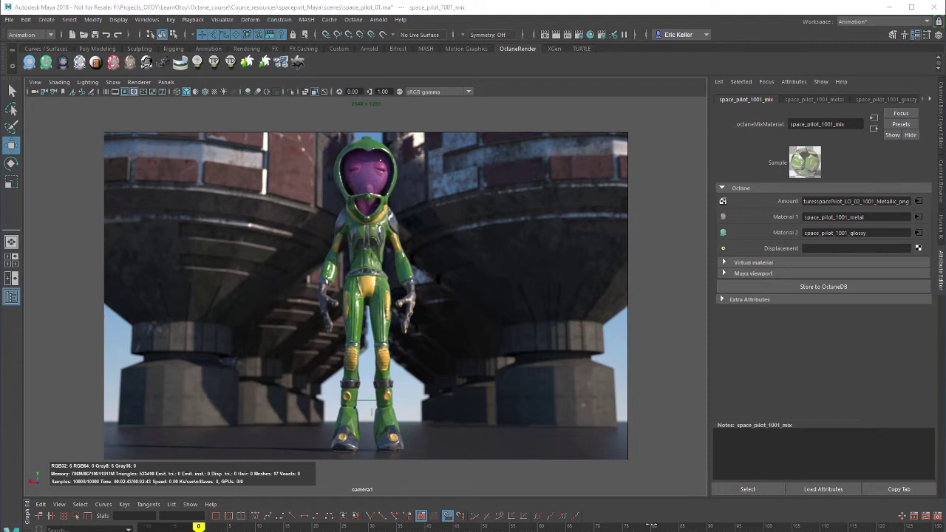
Look through the Octane plugin menu and close it without choosing a command.
click(353, 19)
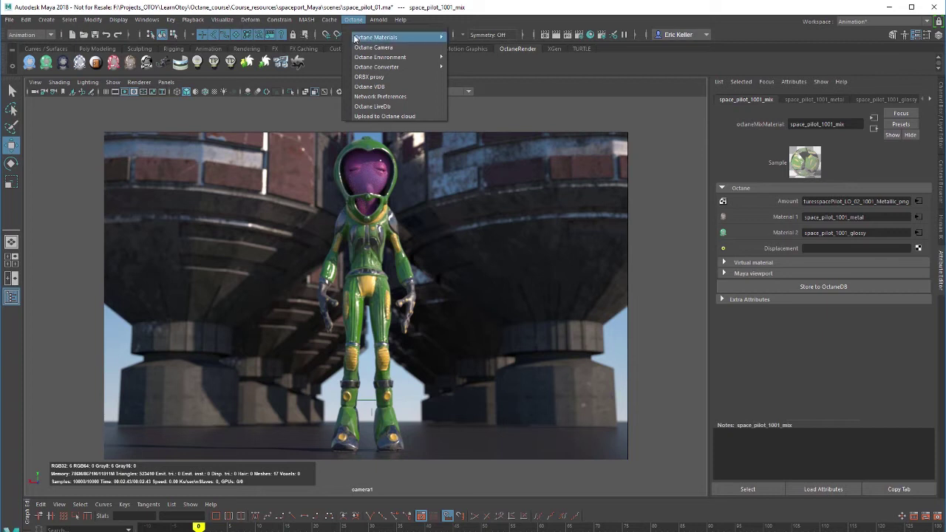
mouse_move(356, 39)
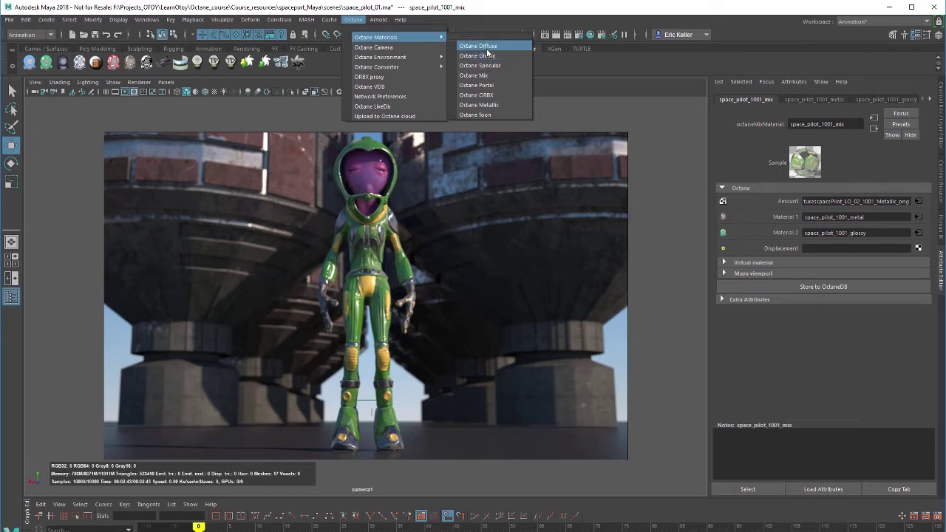
click(453, 8)
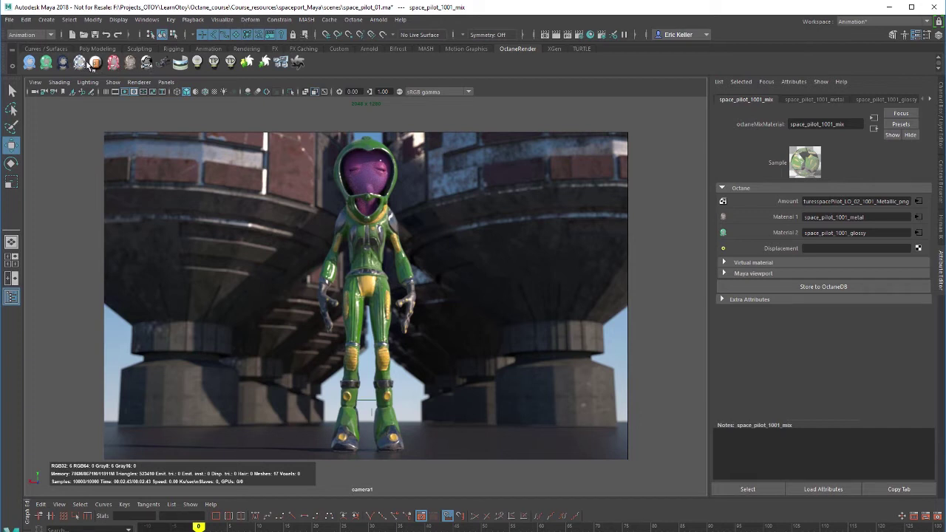
Open the Hypershade from Windows > Rendering Editors, shift it right, and widen its Create panel.
click(146, 19)
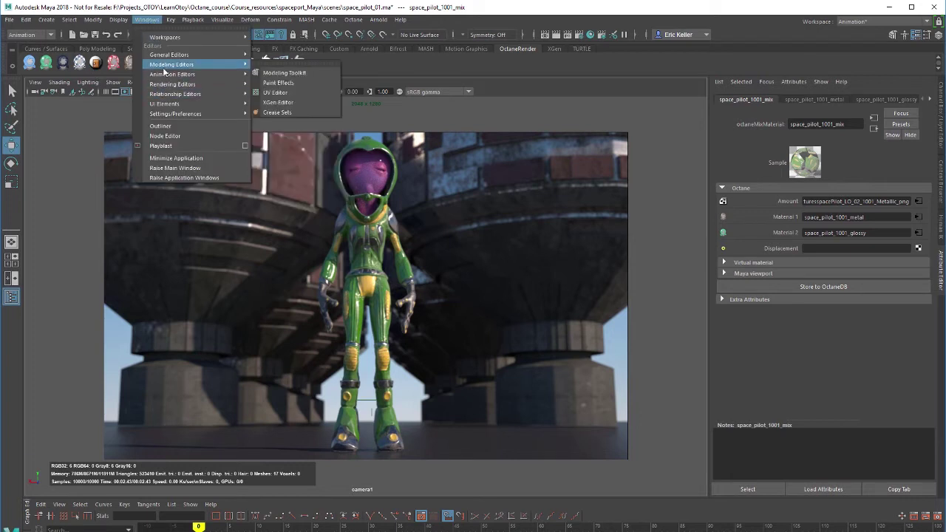
mouse_move(167, 84)
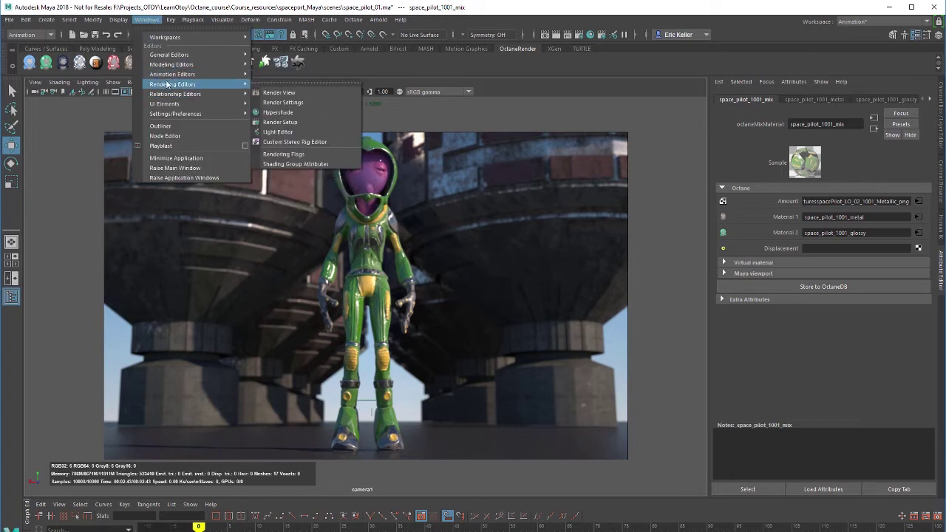
click(291, 113)
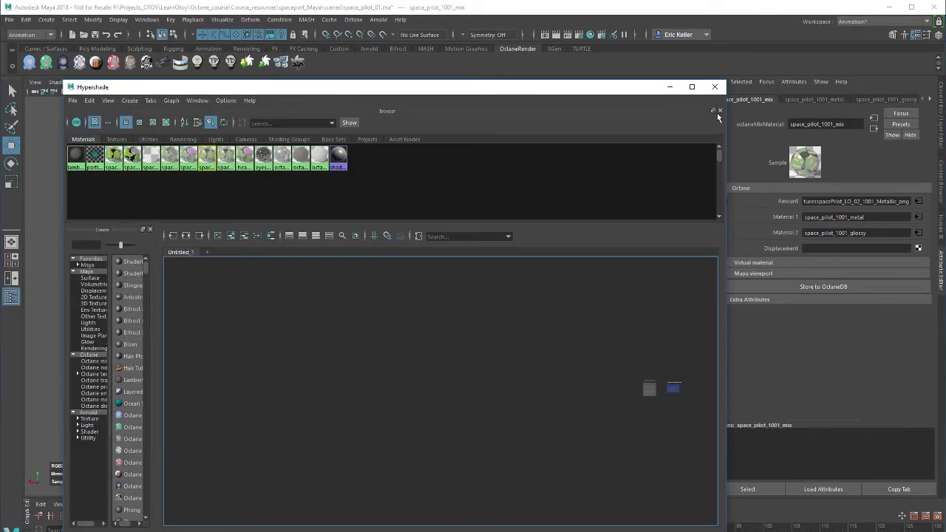
drag(240, 93, 298, 97)
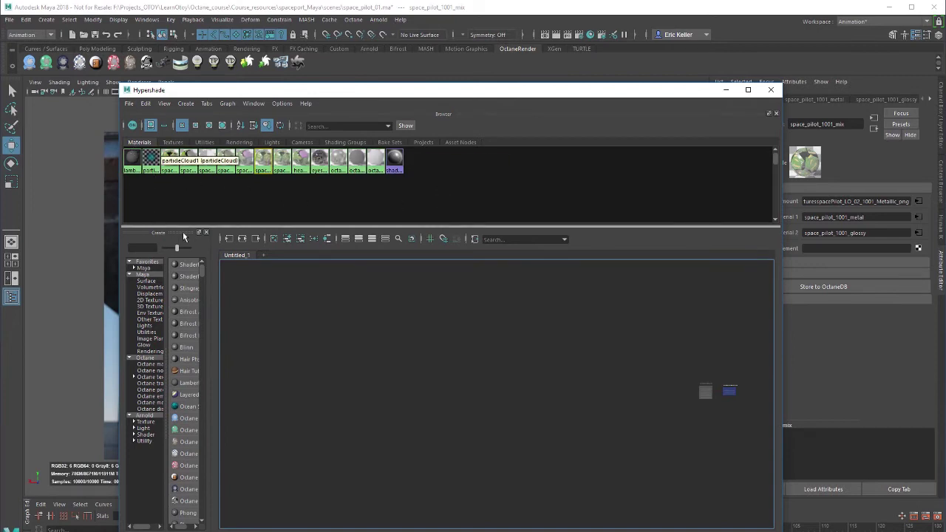
drag(215, 299, 319, 305)
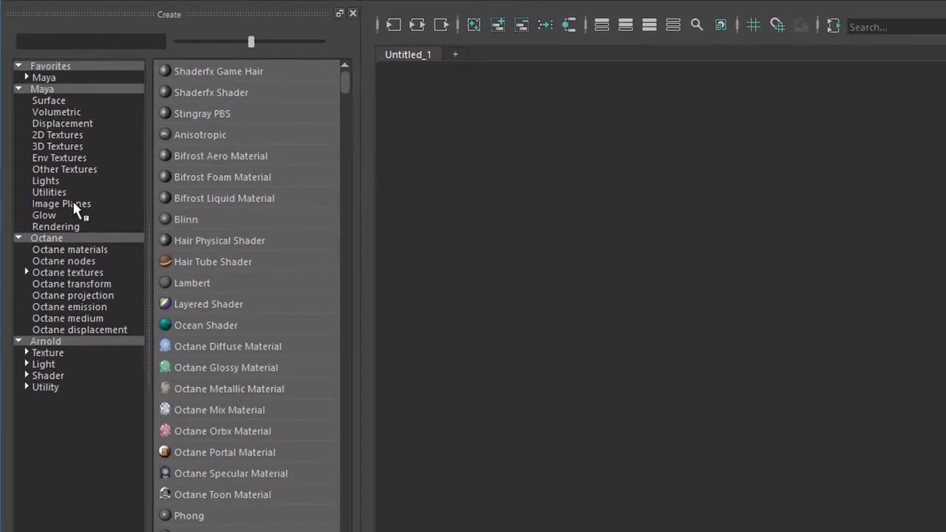
Expand the Octane category in the Create panel and select Octane materials.
click(62, 237)
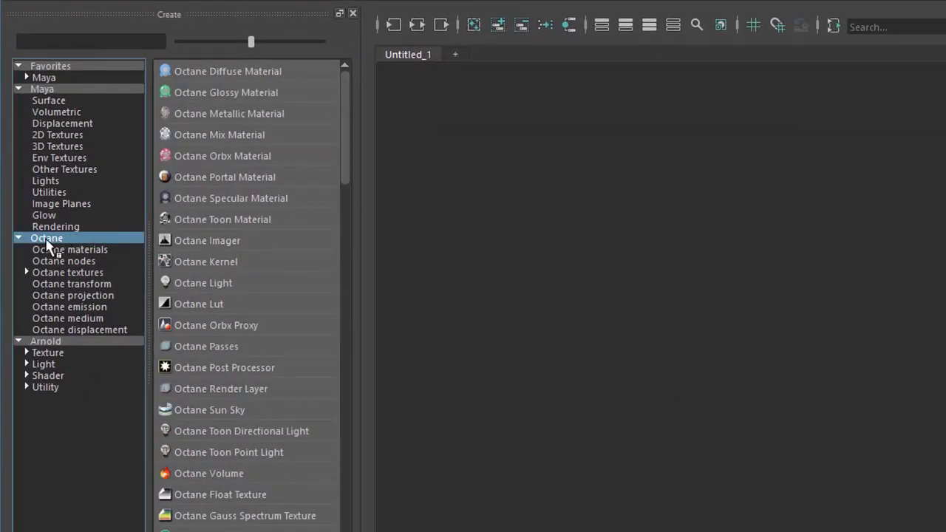
click(60, 250)
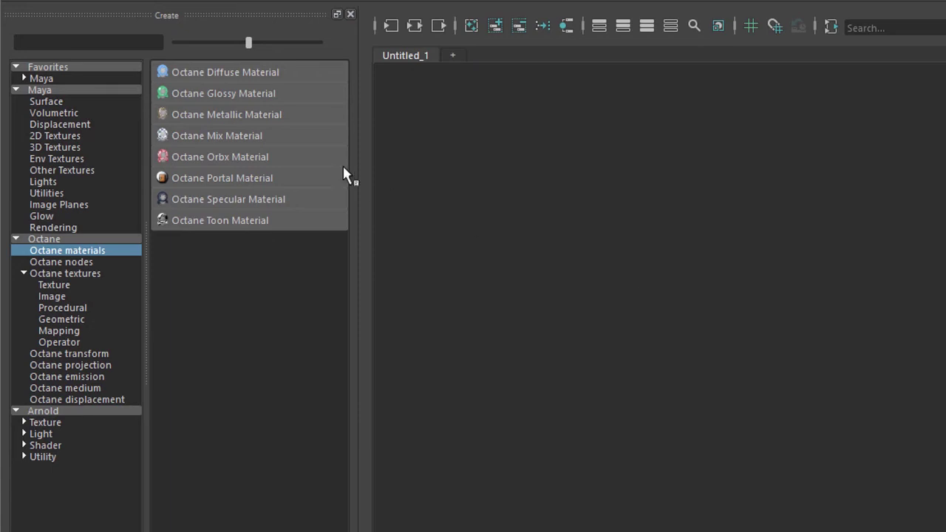
Create an Octane Diffuse Material and inspect its octaneDiffuseMaterial2SG shading group.
click(240, 73)
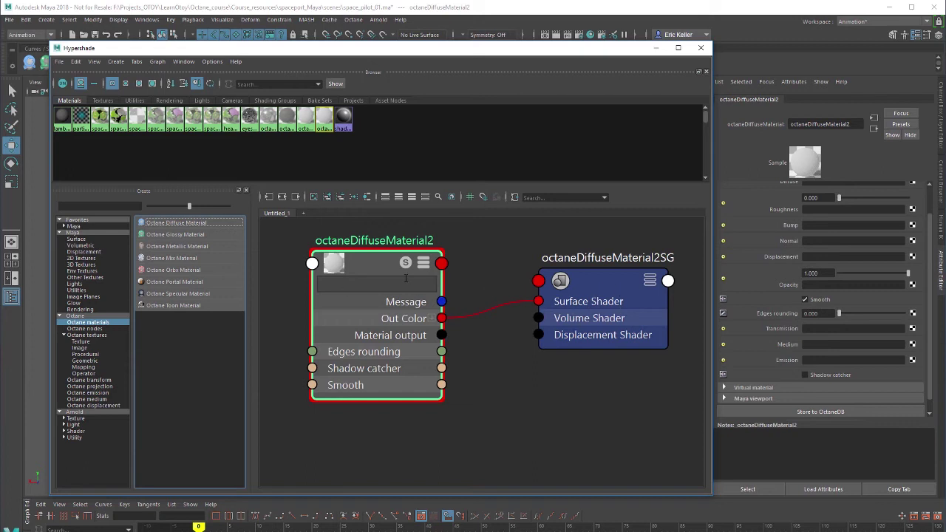
click(608, 284)
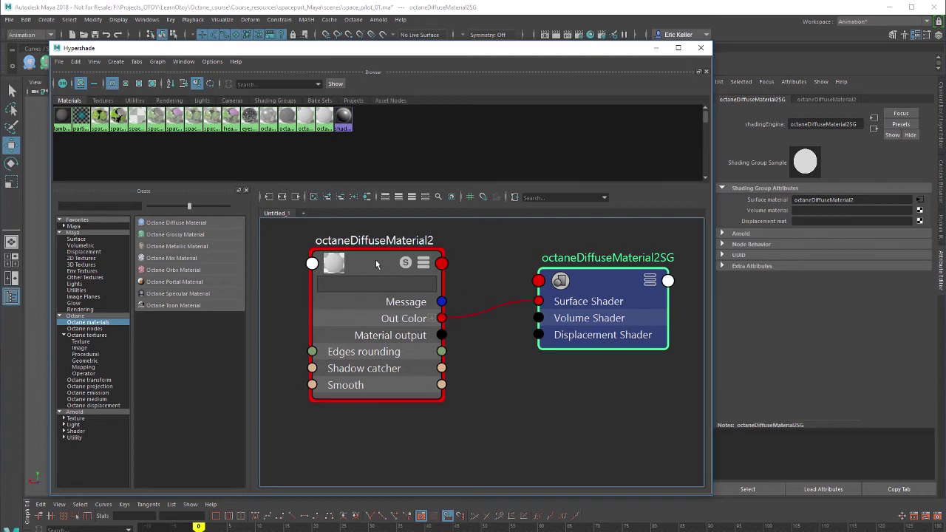
drag(376, 265, 394, 264)
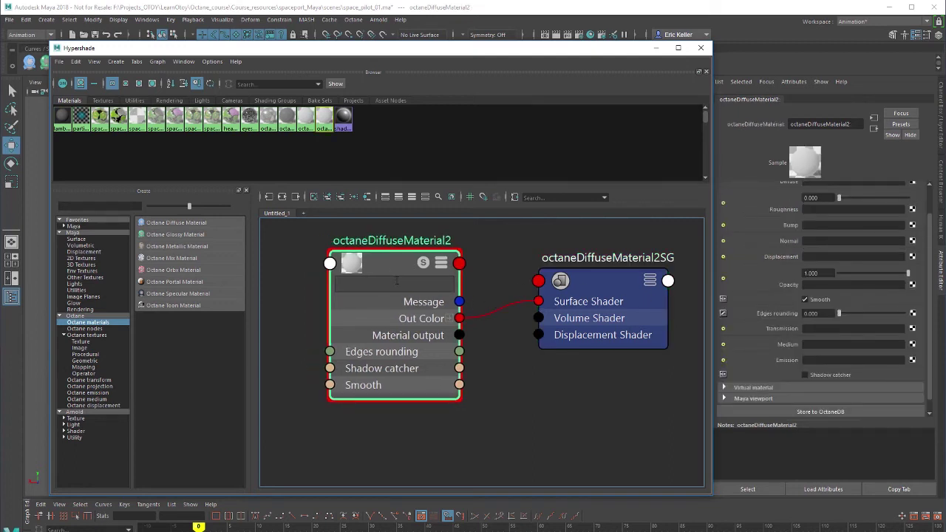
Cycle the material node's port display back to all attributes and expand Out Color into R, G, B.
click(442, 264)
click(442, 264)
click(442, 265)
click(442, 264)
click(442, 264)
click(442, 265)
click(442, 264)
click(442, 265)
click(441, 265)
click(448, 318)
drag(930, 309, 933, 279)
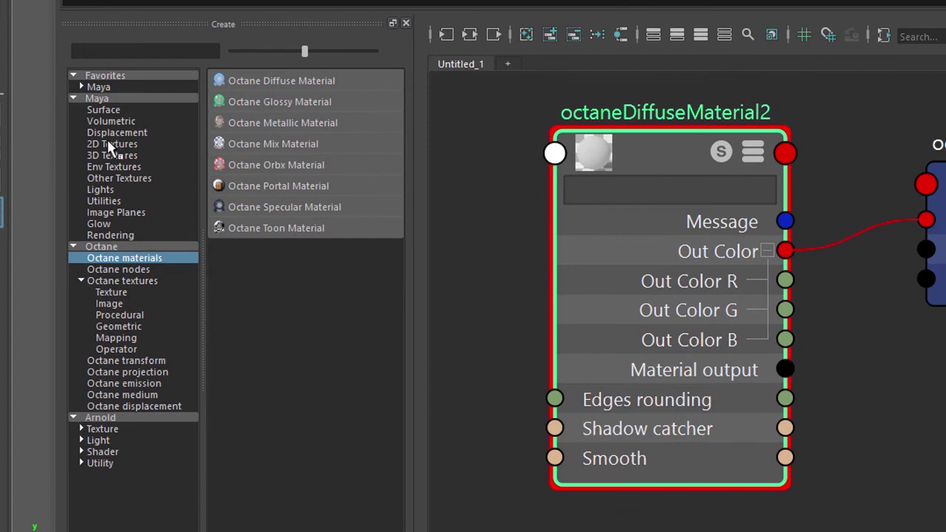
Review Maya's 2D and 3D textures, collapse Maya categories, then select Octane materials and nodes.
click(121, 143)
click(116, 157)
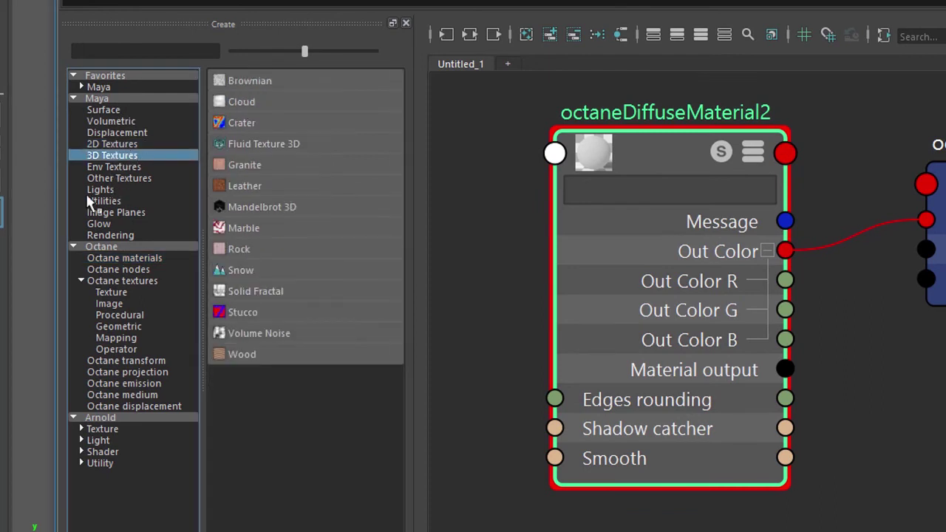
click(73, 98)
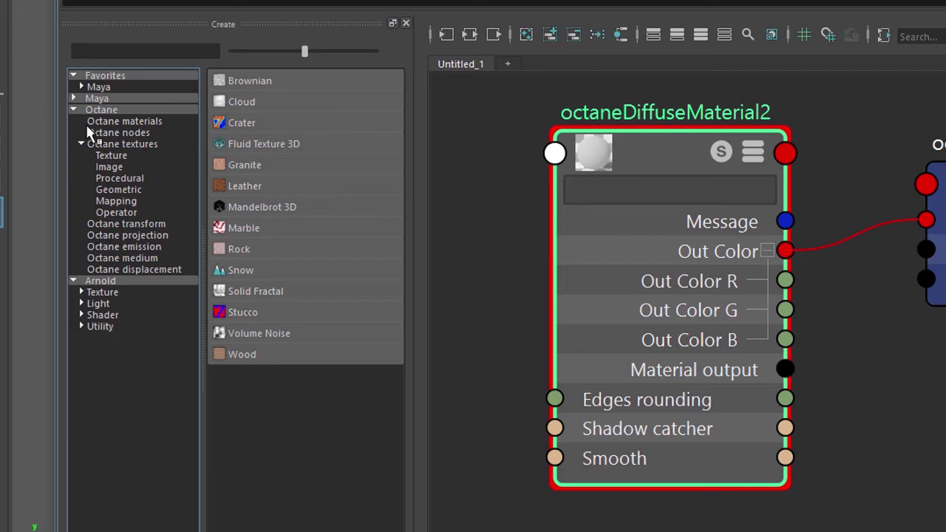
click(145, 123)
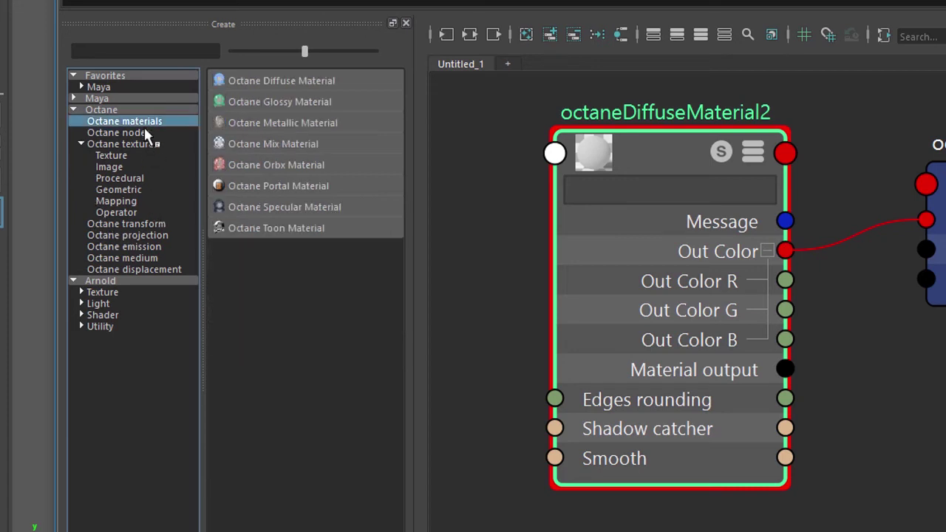
click(146, 134)
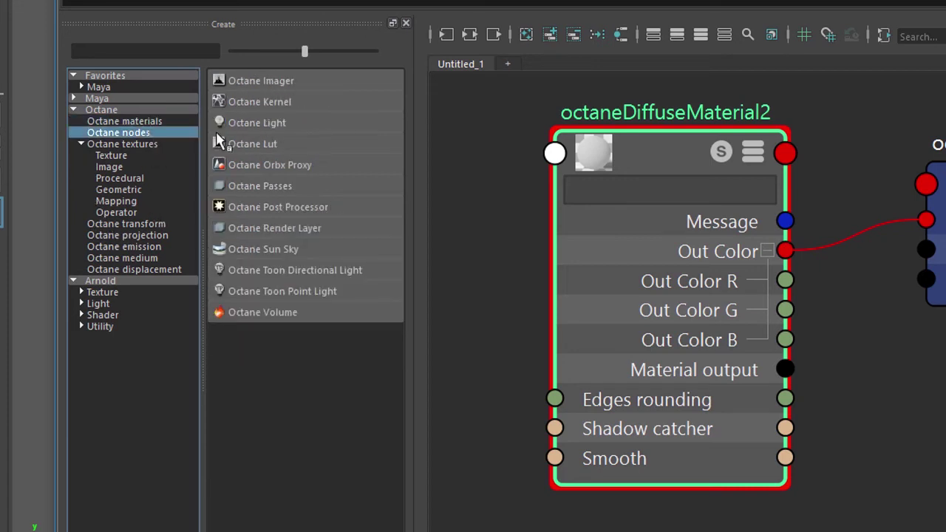
Expand Octane textures and browse the Texture, Image, Procedural and Geometric groups.
click(151, 145)
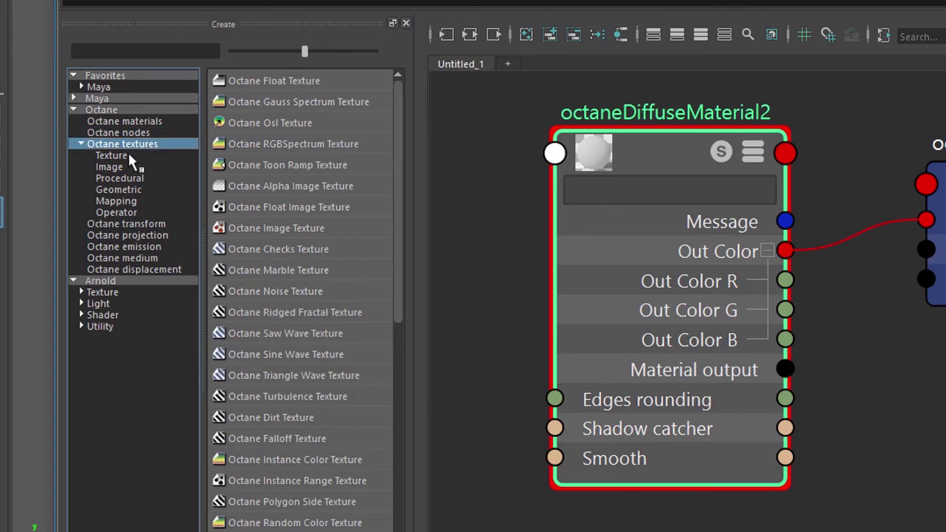
click(129, 156)
click(127, 167)
click(127, 178)
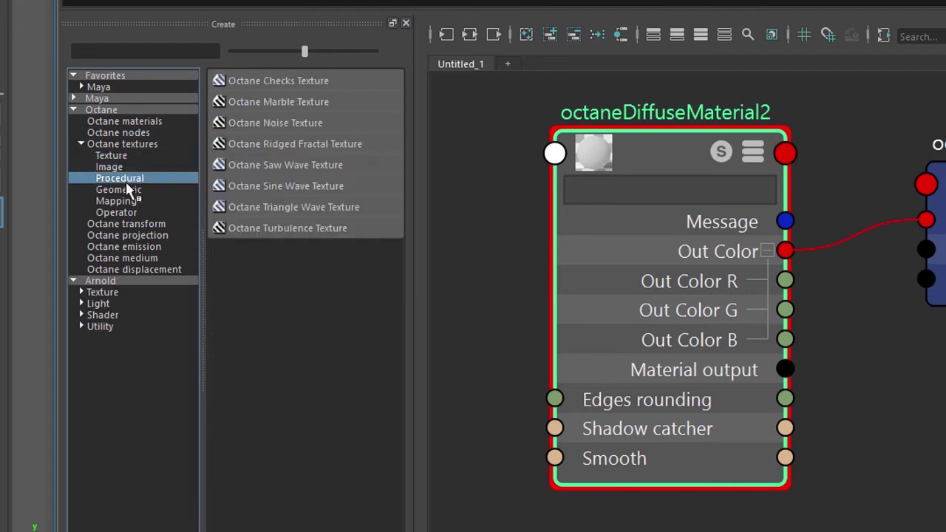
click(127, 189)
click(127, 156)
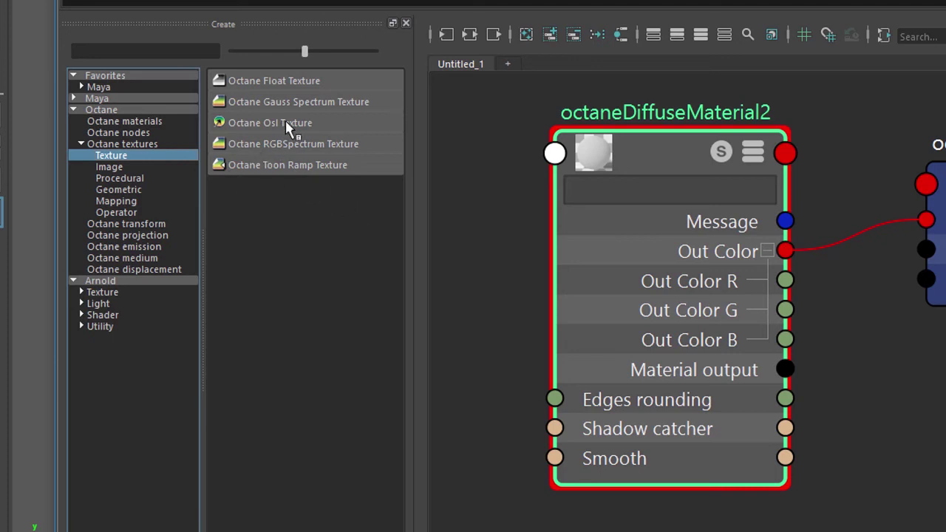
Review the Octane Image, Procedural, Geometric and Mapping textures, ending on the Operator textures.
click(137, 168)
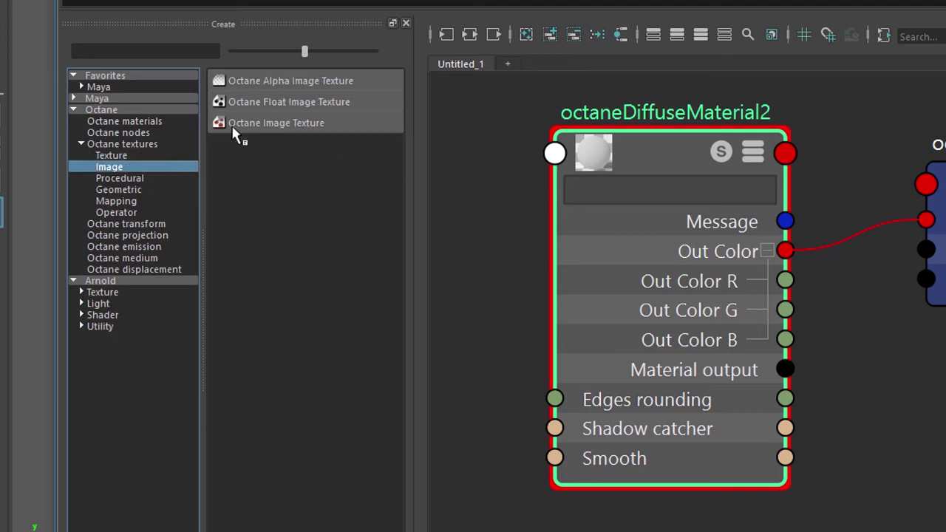
click(132, 180)
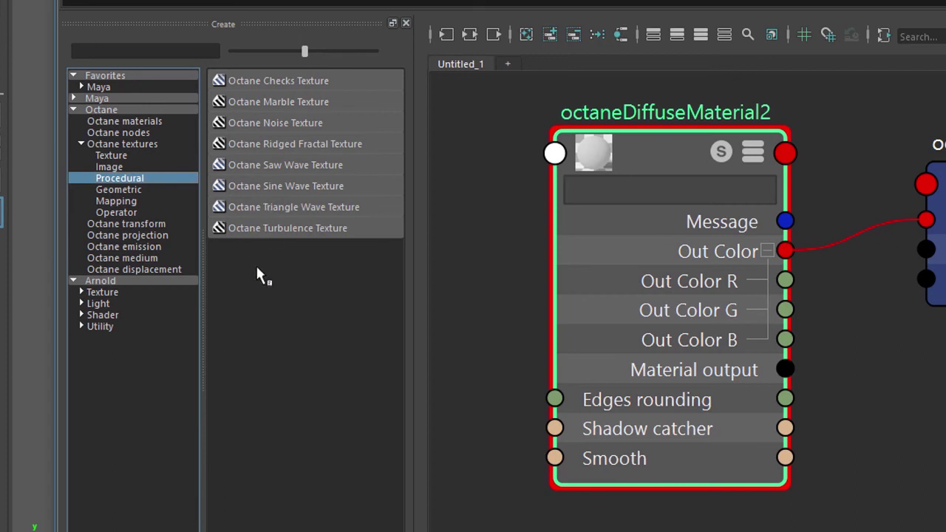
click(122, 189)
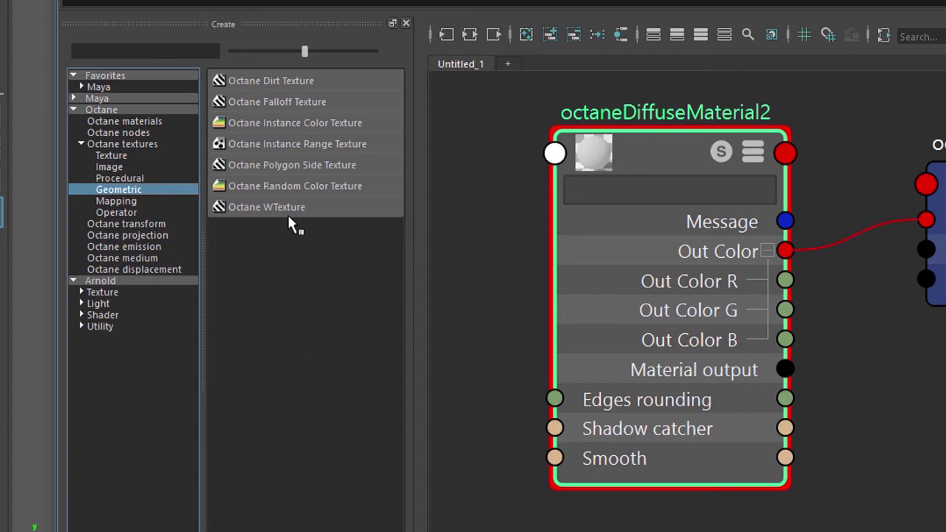
click(116, 202)
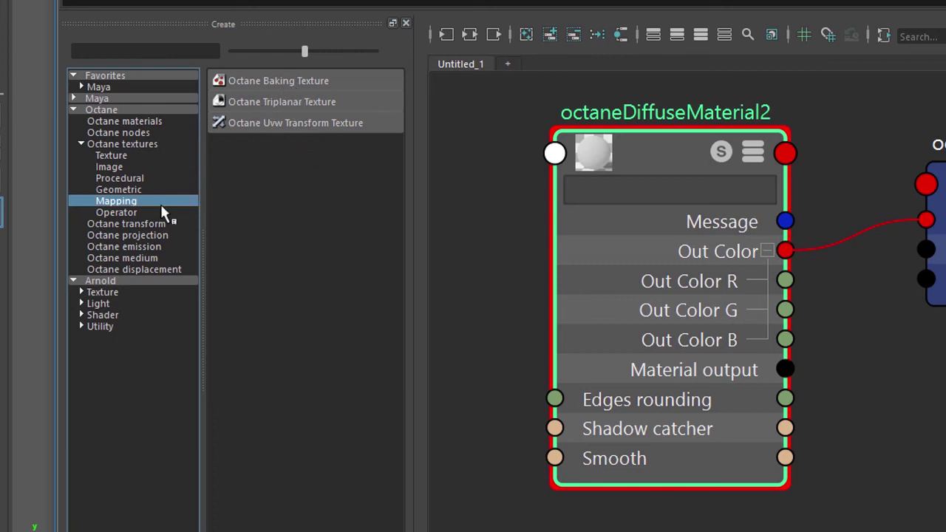
click(118, 212)
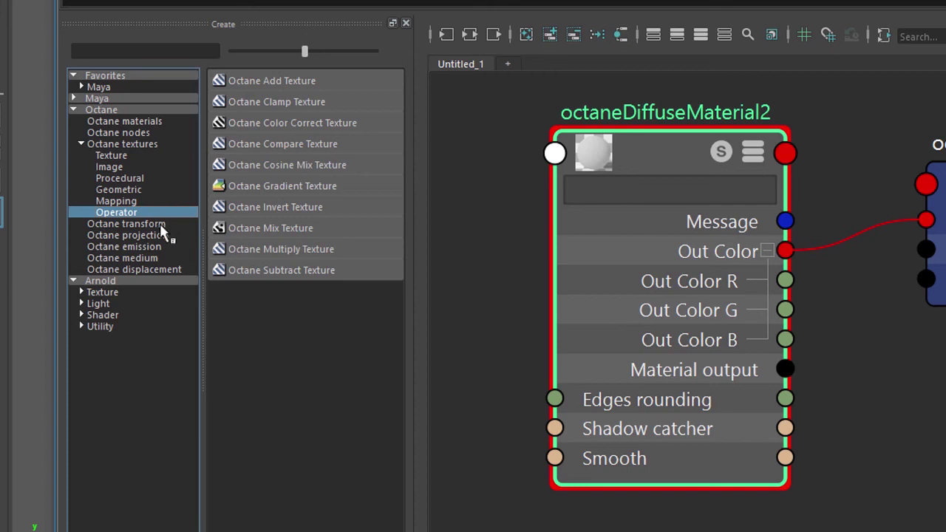
Compare the five Octane transform nodes with the nine Octane projection nodes.
click(160, 225)
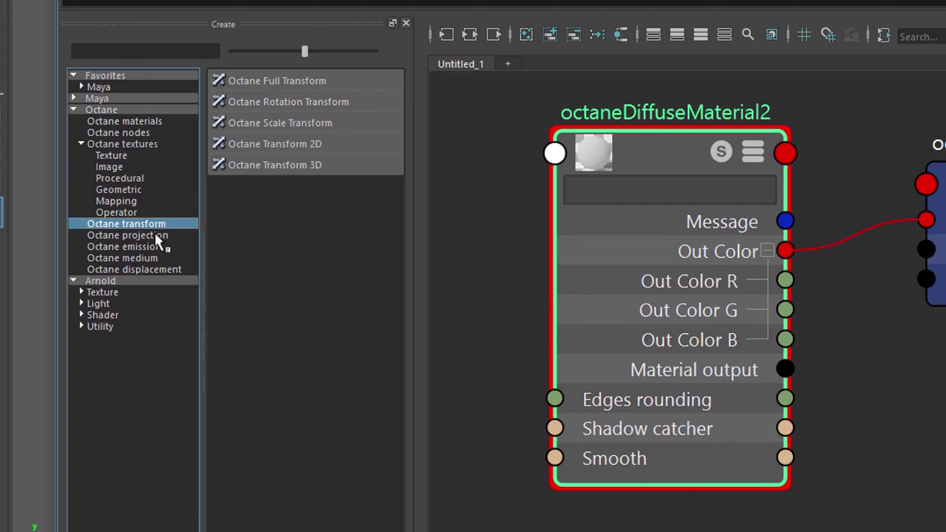
click(157, 234)
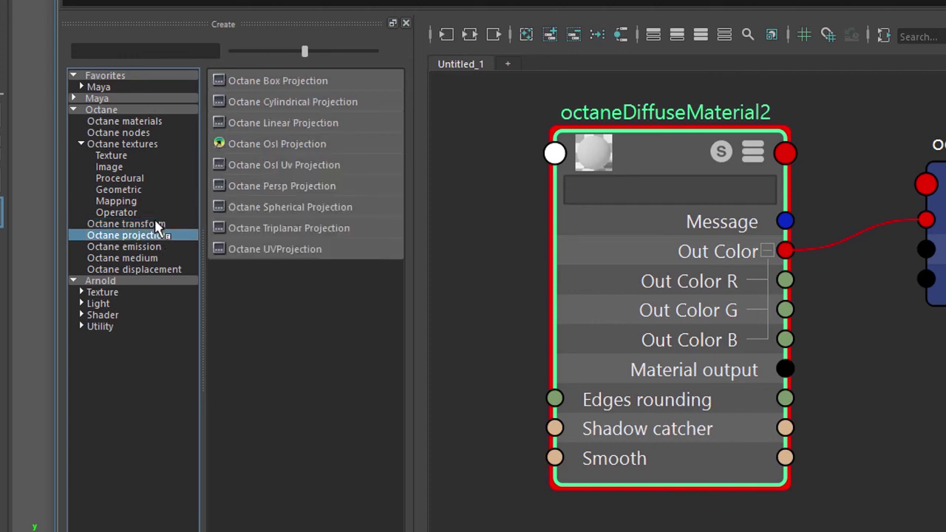
click(156, 225)
click(158, 232)
click(157, 224)
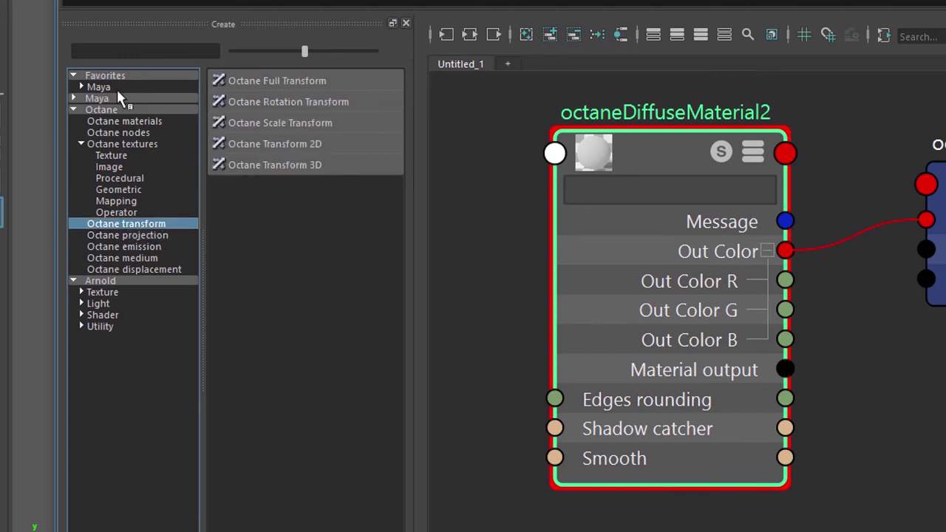
click(74, 97)
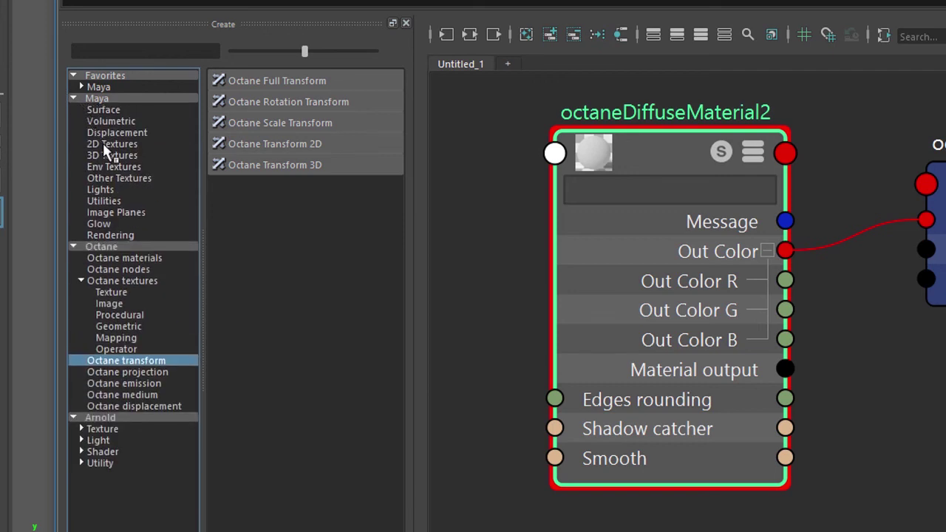
click(74, 98)
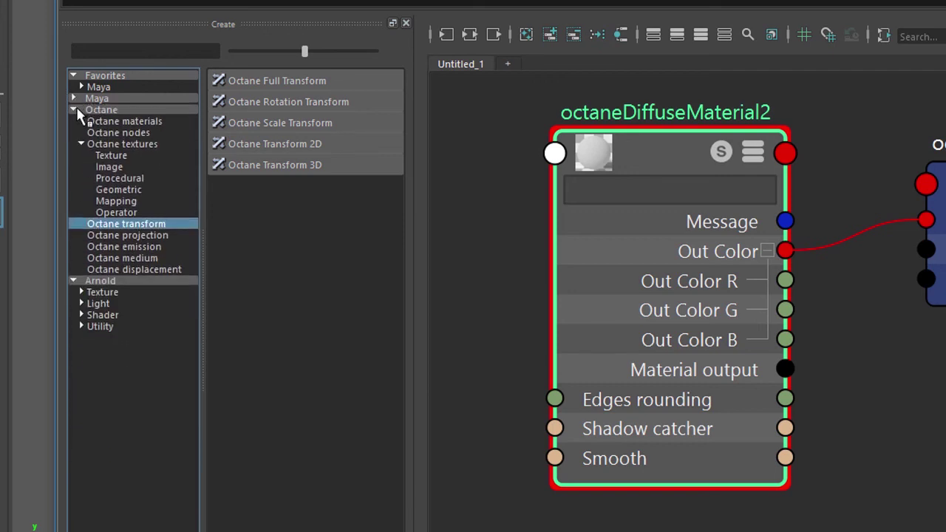
click(137, 235)
click(143, 223)
click(146, 236)
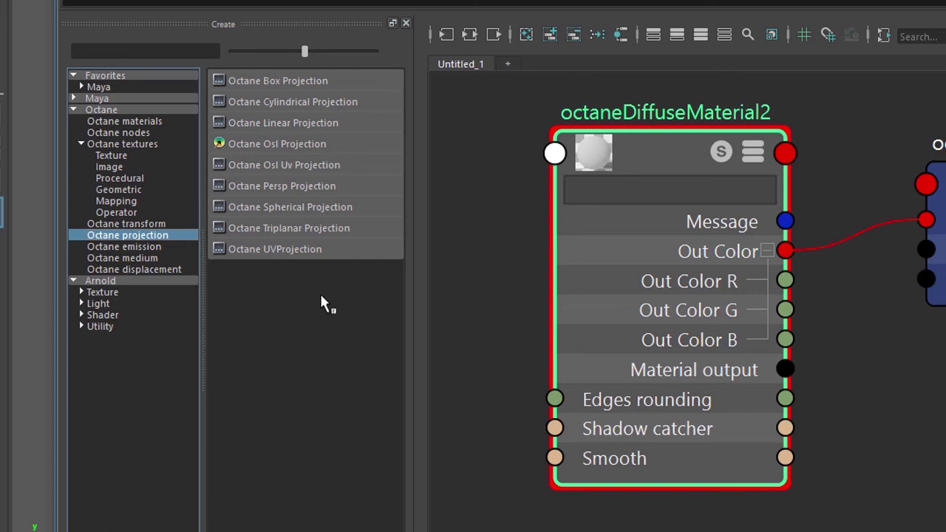
click(163, 224)
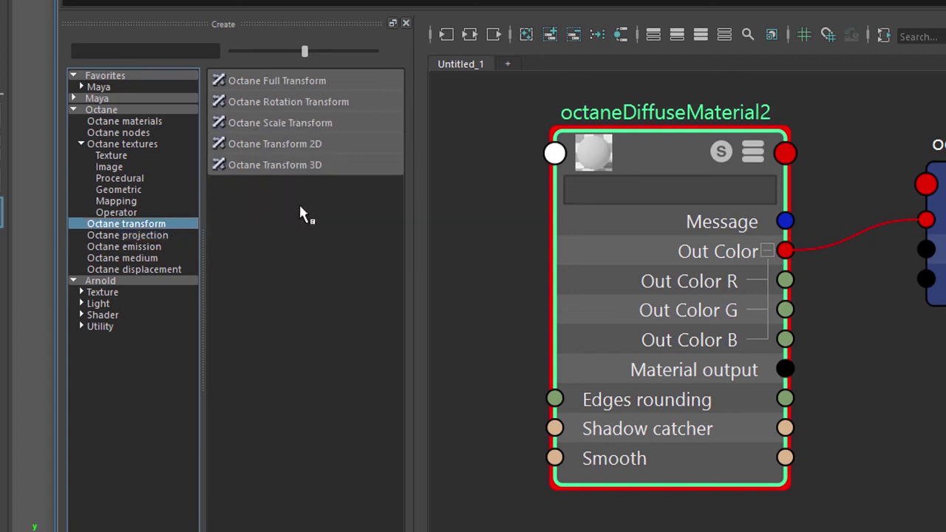
Browse the Octane emission and medium nodes, then the single Octane Displacement Node.
click(154, 248)
click(153, 257)
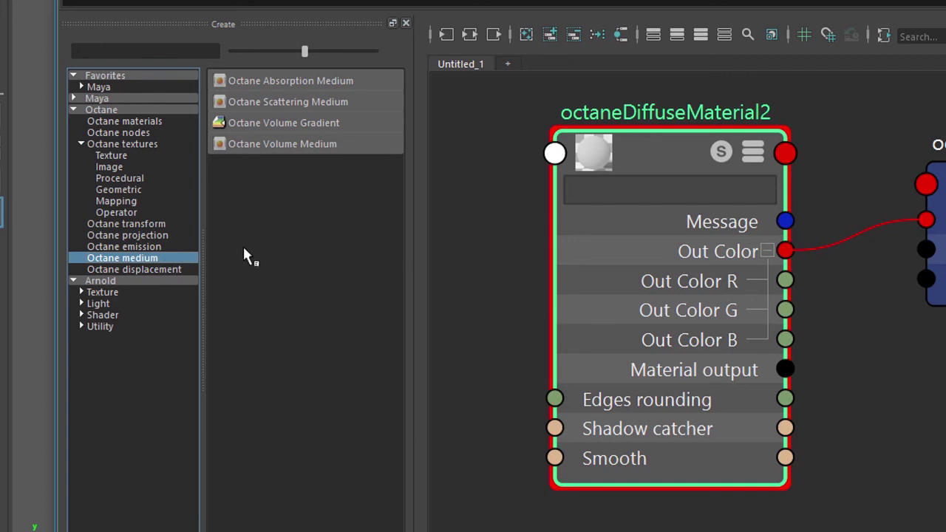
click(175, 270)
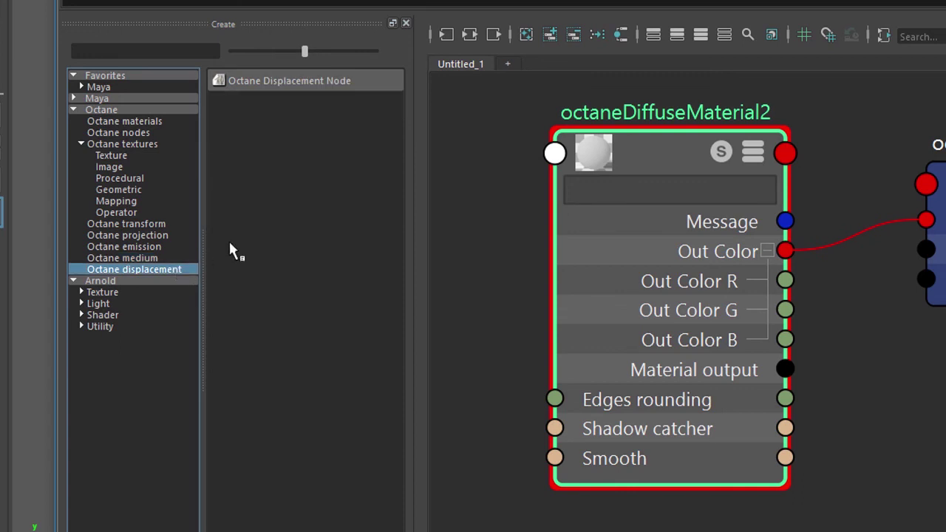